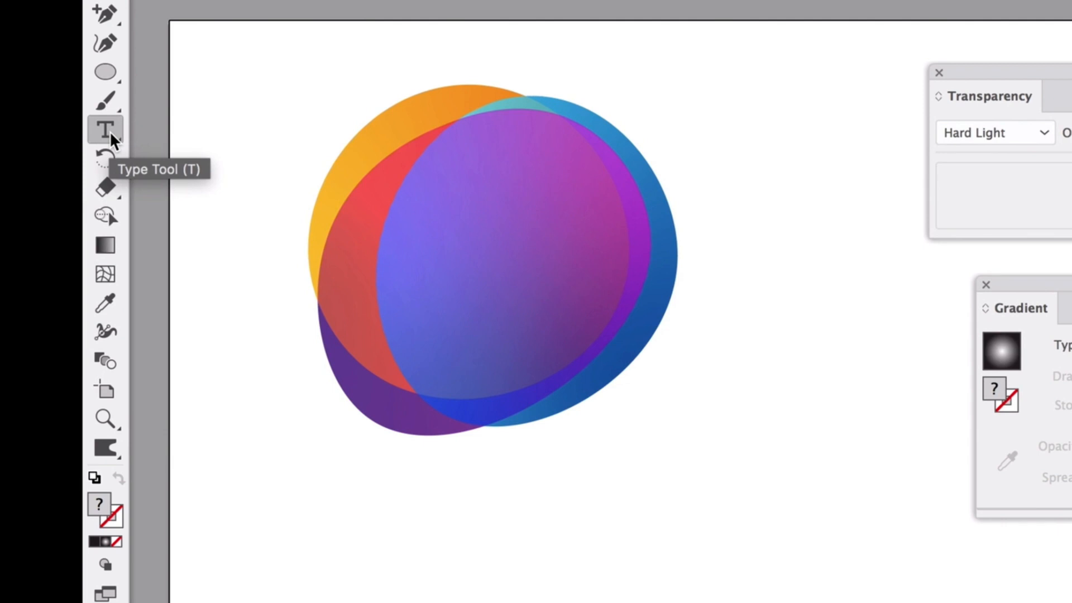
# Add the letter B as point text beside the overlapping gradient shapes.
pyautogui.click(109, 130)
pyautogui.click(724, 322)
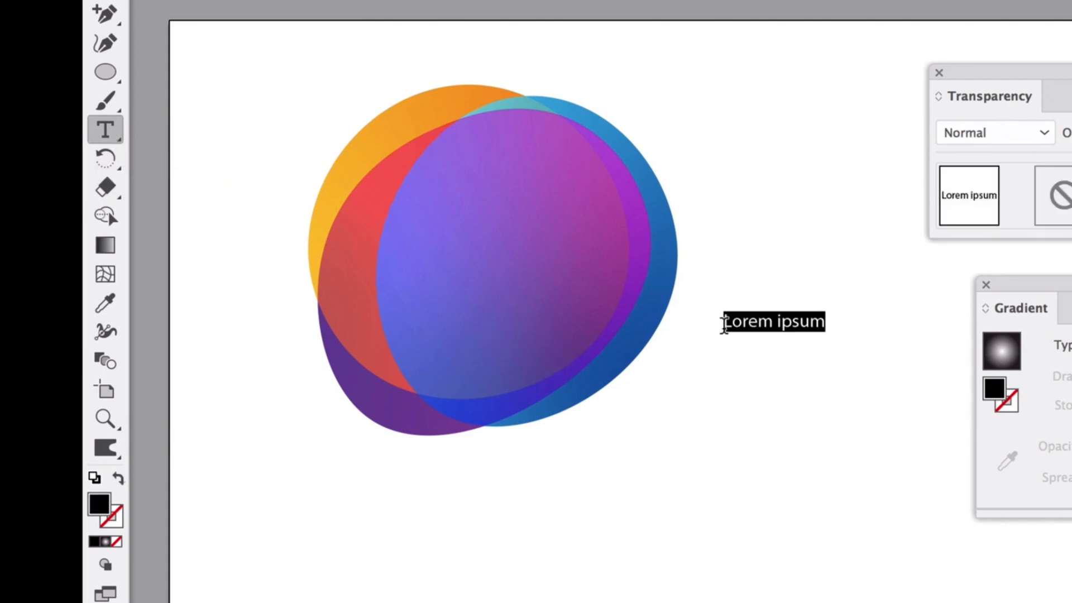
pyautogui.write('B')
pyautogui.press('Escape')
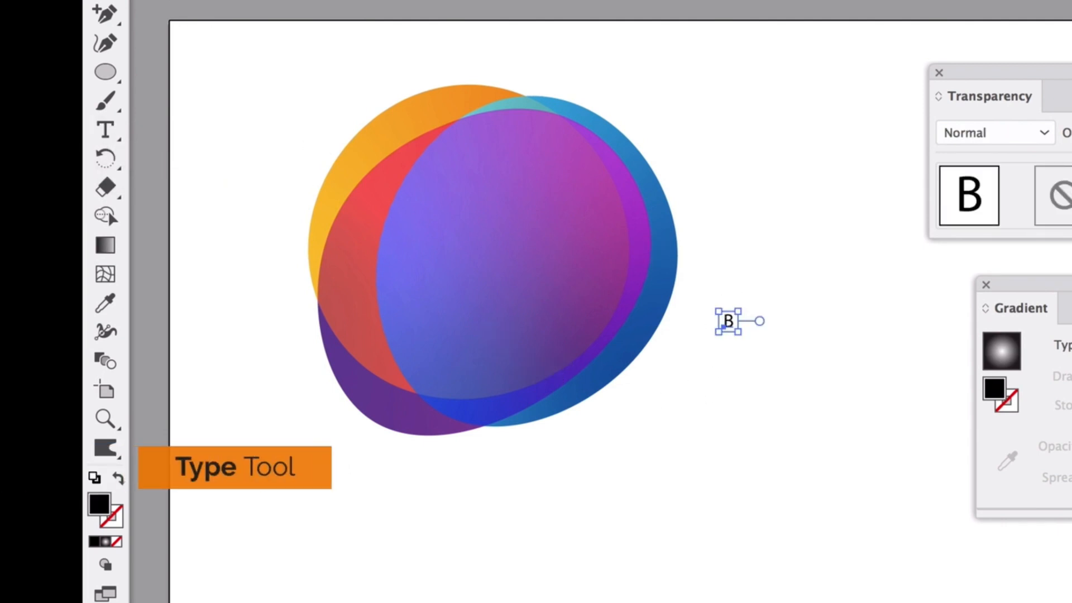
# Enlarge the letter B to roughly half the emblem's height and move it to the emblem's upper-right edge.
pyautogui.moveTo(719, 310); pyautogui.dragTo(922, 52)
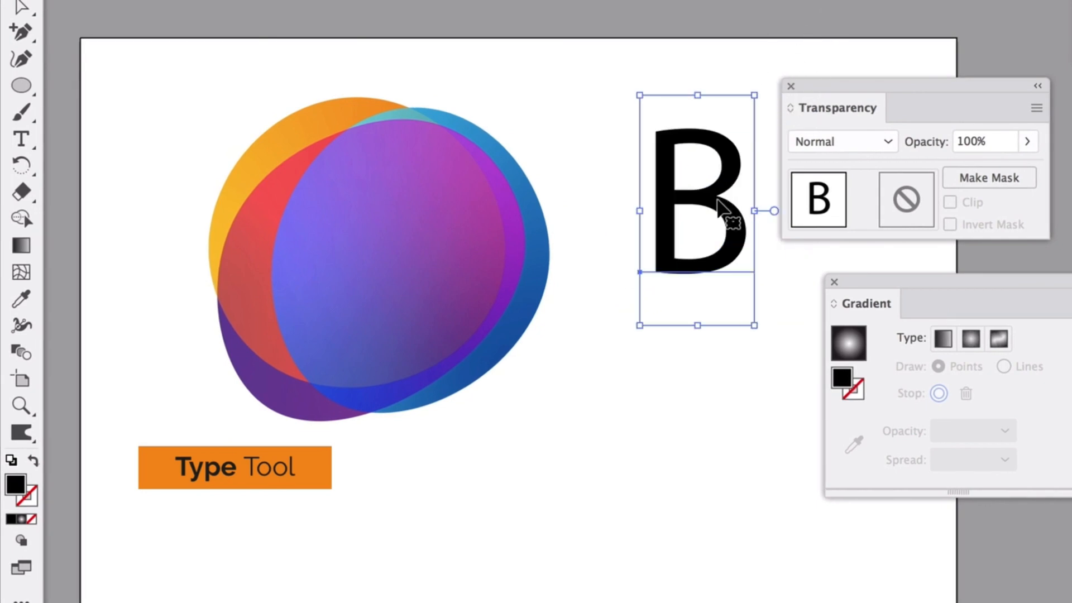
pyautogui.moveTo(718, 200); pyautogui.dragTo(660, 274)
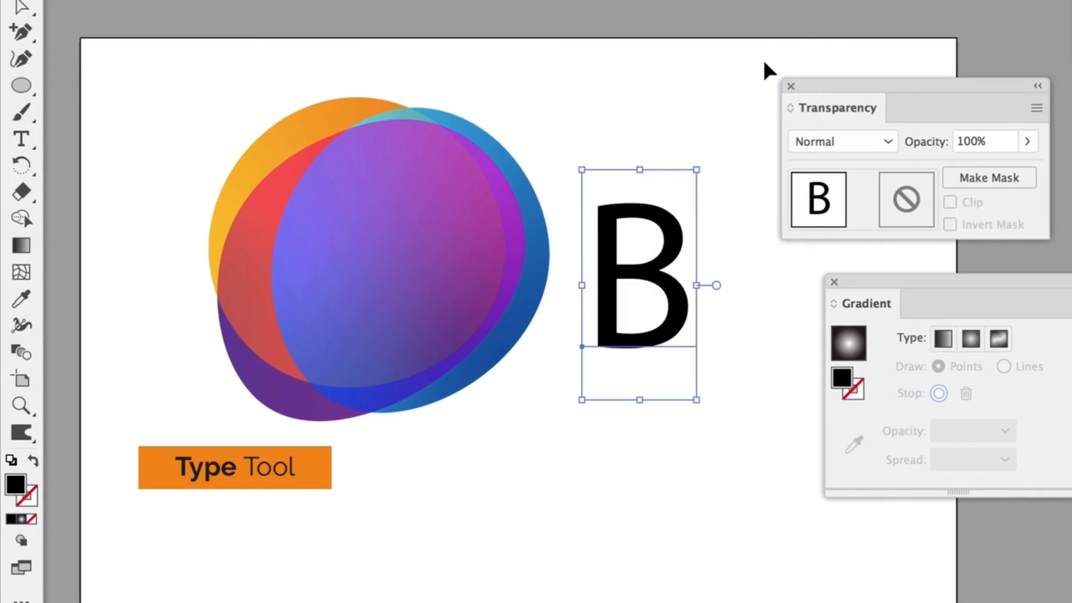
pyautogui.moveTo(661, 234); pyautogui.dragTo(612, 114)
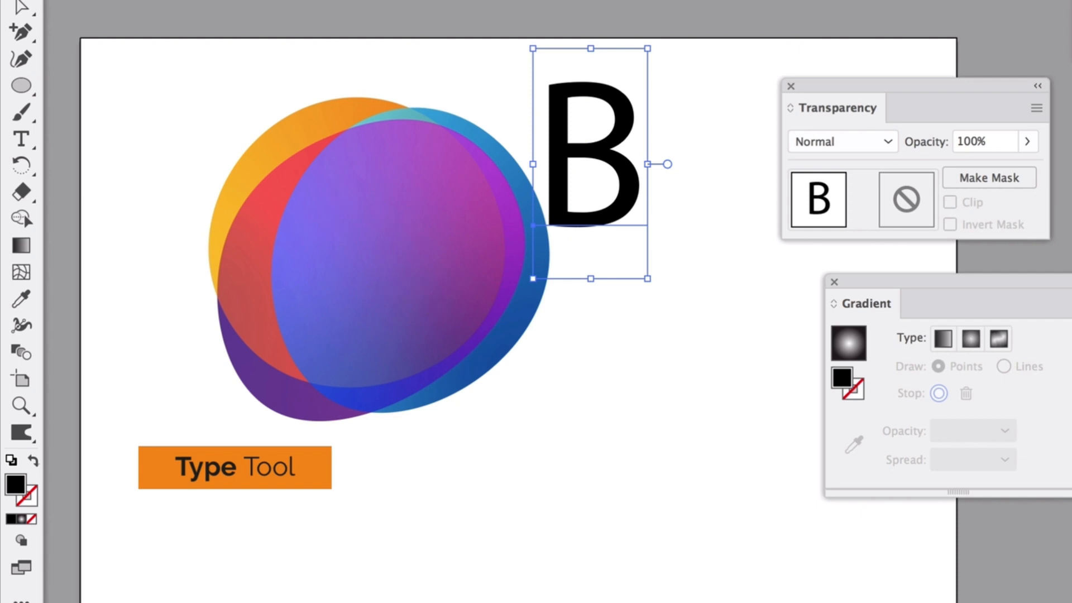
# Set the letter's font to Bureau Grot Bold and move it down beside the emblem.
pyautogui.click(625, 28)
pyautogui.write('bur')
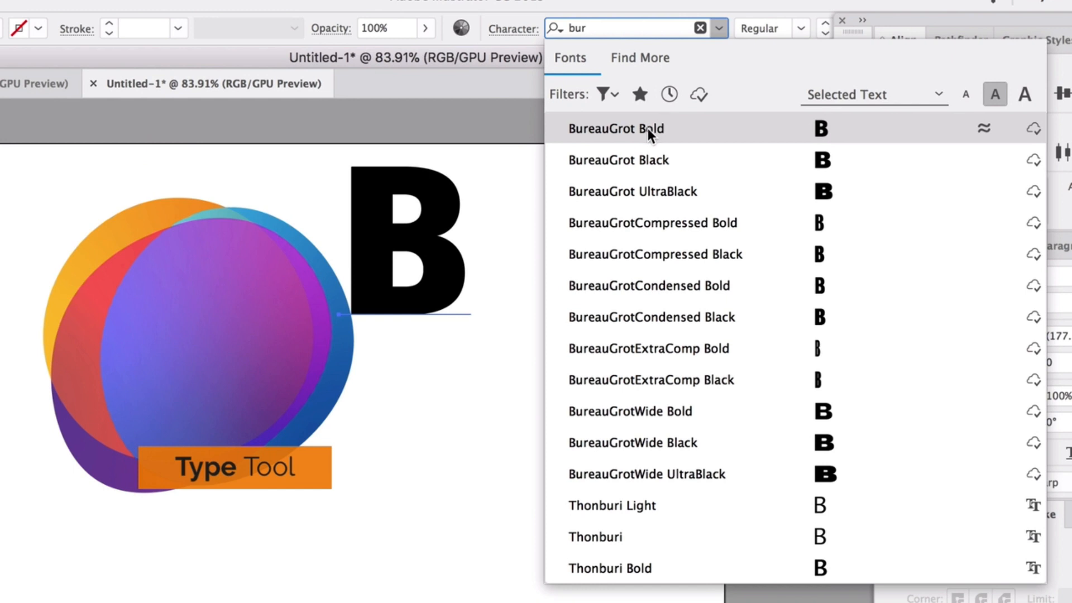
pyautogui.click(690, 131)
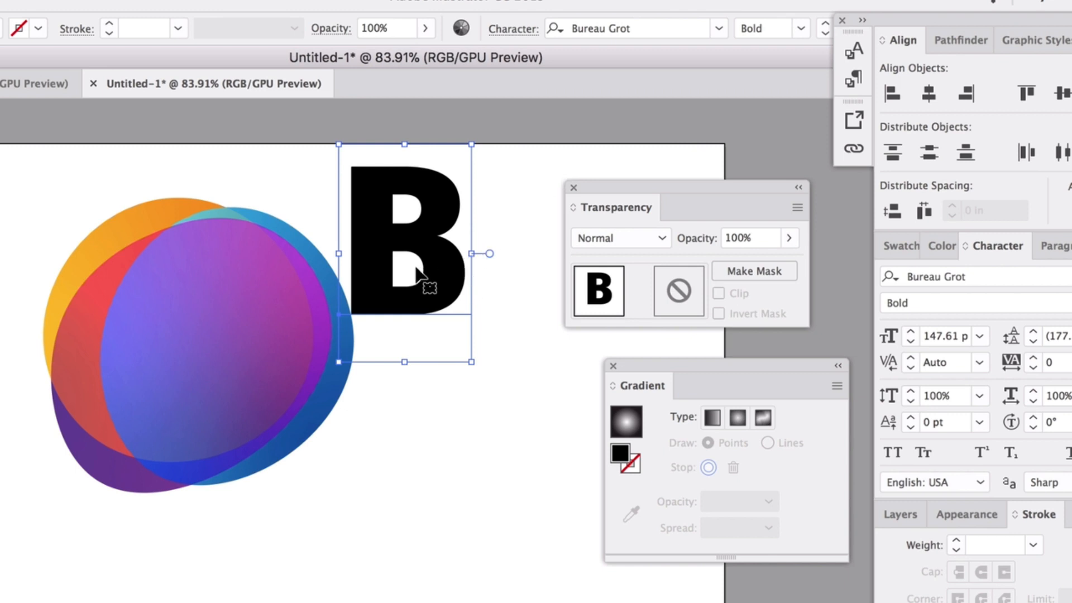
pyautogui.moveTo(426, 282); pyautogui.dragTo(445, 406)
pyautogui.click(801, 29)
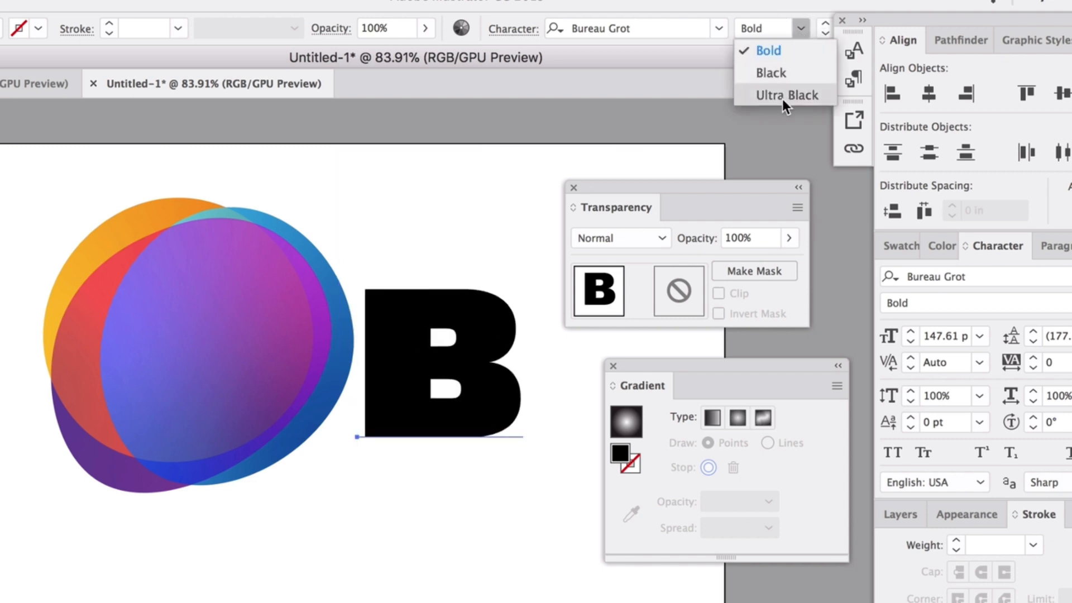
pyautogui.click(783, 52)
pyautogui.click(487, 138)
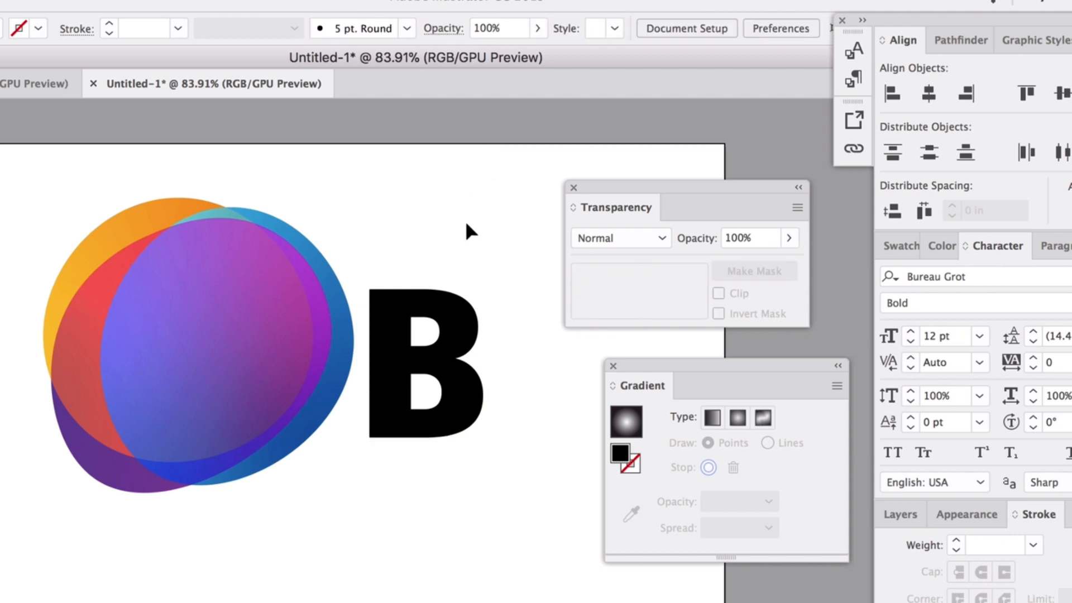
# Move the letter B onto the middle of the overlapping shapes and fill it with white.
pyautogui.moveTo(467, 315); pyautogui.dragTo(242, 291)
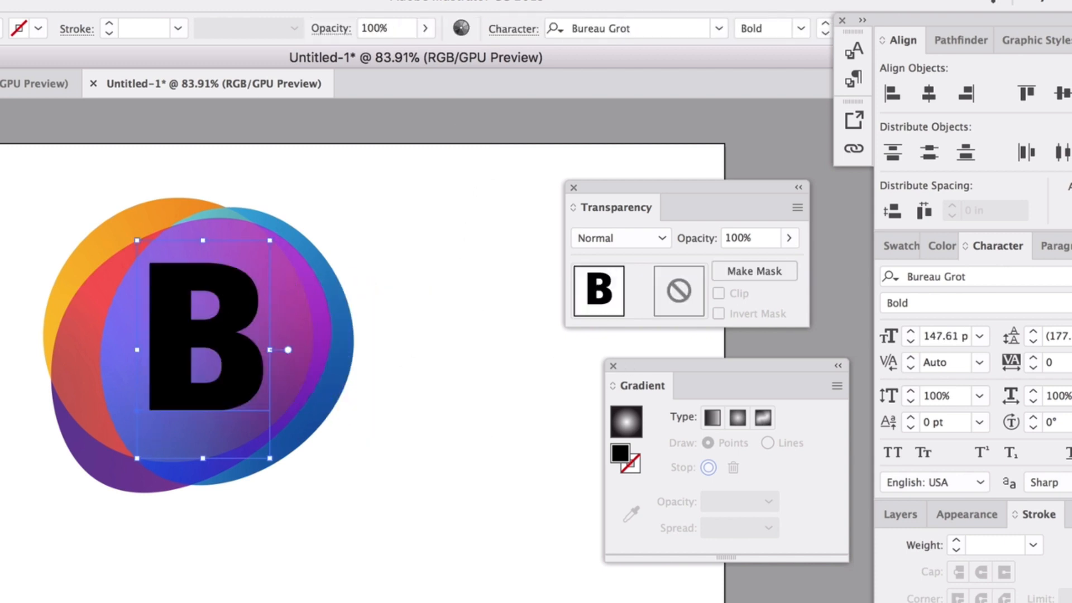
pyautogui.doubleClick(12, 574)
pyautogui.moveTo(781, 374); pyautogui.dragTo(708, 306)
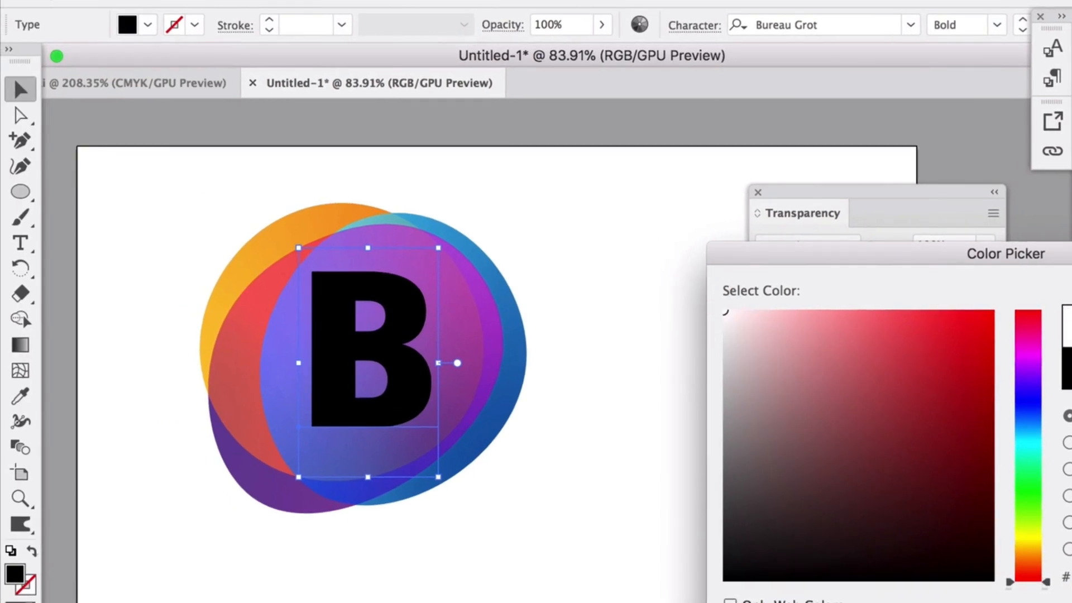
pyautogui.press('Return')
# Scale the white letter B down slightly and recentre it within the overlapping shapes.
pyautogui.moveTo(438, 247); pyautogui.dragTo(412, 294)
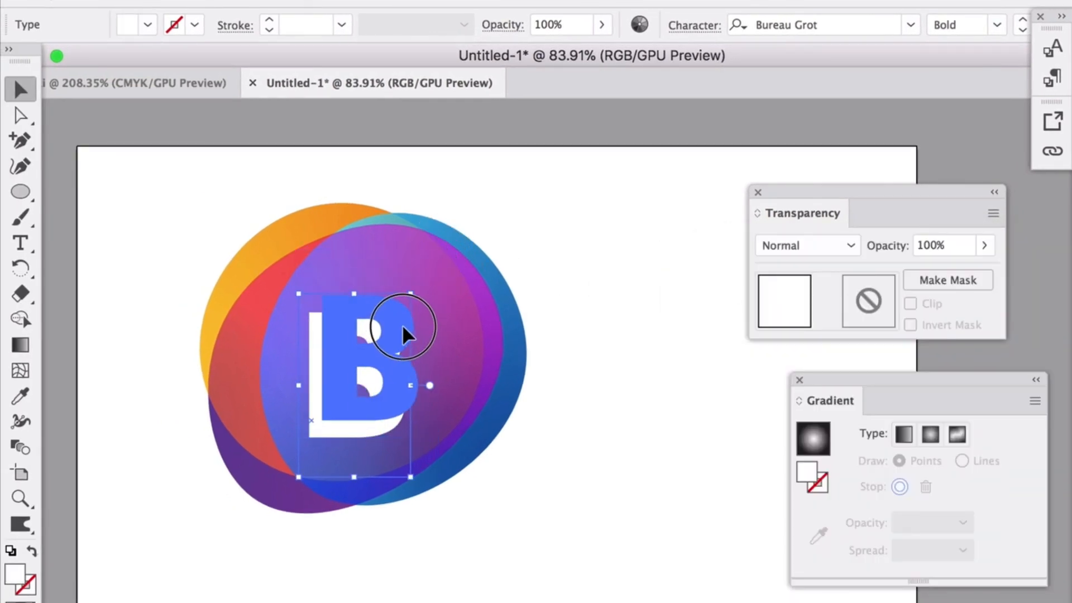
pyautogui.click(587, 251)
pyautogui.hscroll(-1, 577, 491)
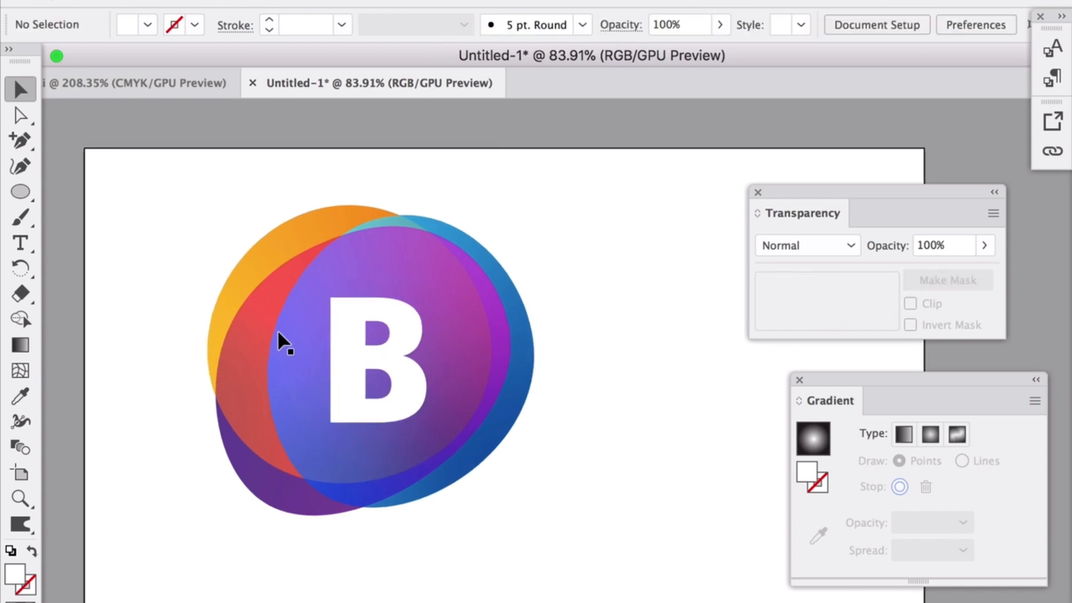
pyautogui.hscroll(-2, 474, 402)
pyautogui.click(476, 370)
pyautogui.doubleClick(457, 349)
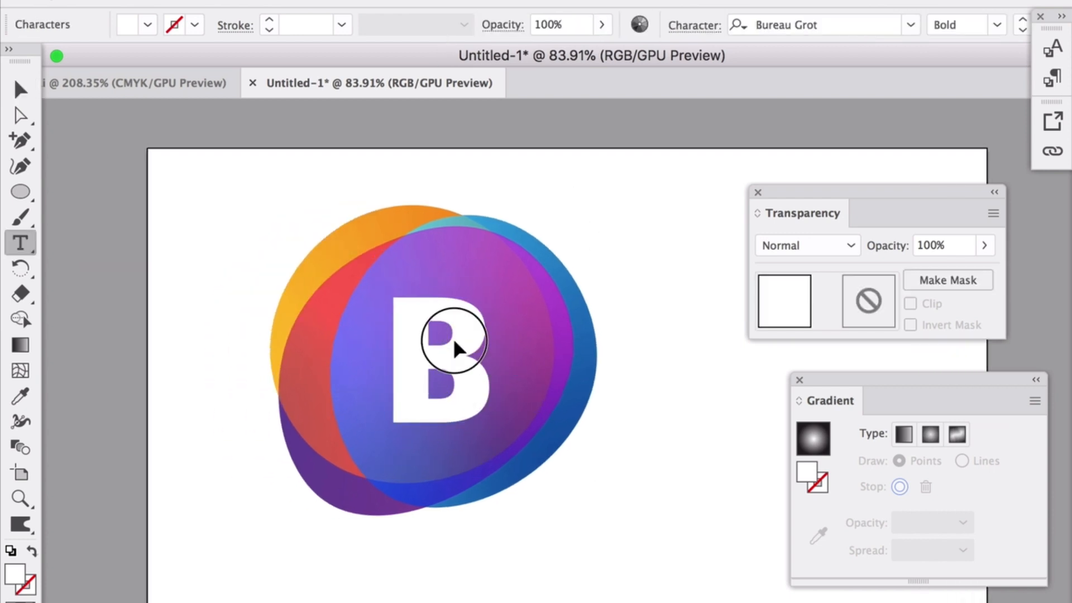
pyautogui.moveTo(454, 341); pyautogui.dragTo(401, 332)
pyautogui.click(17, 88)
pyautogui.click(237, 217)
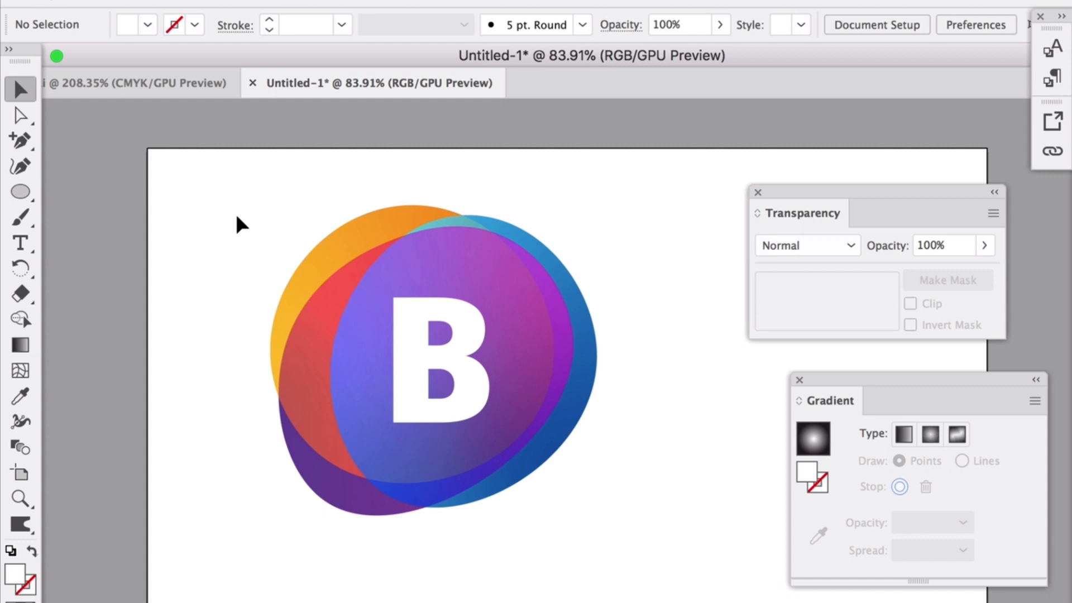
pyautogui.click(433, 335)
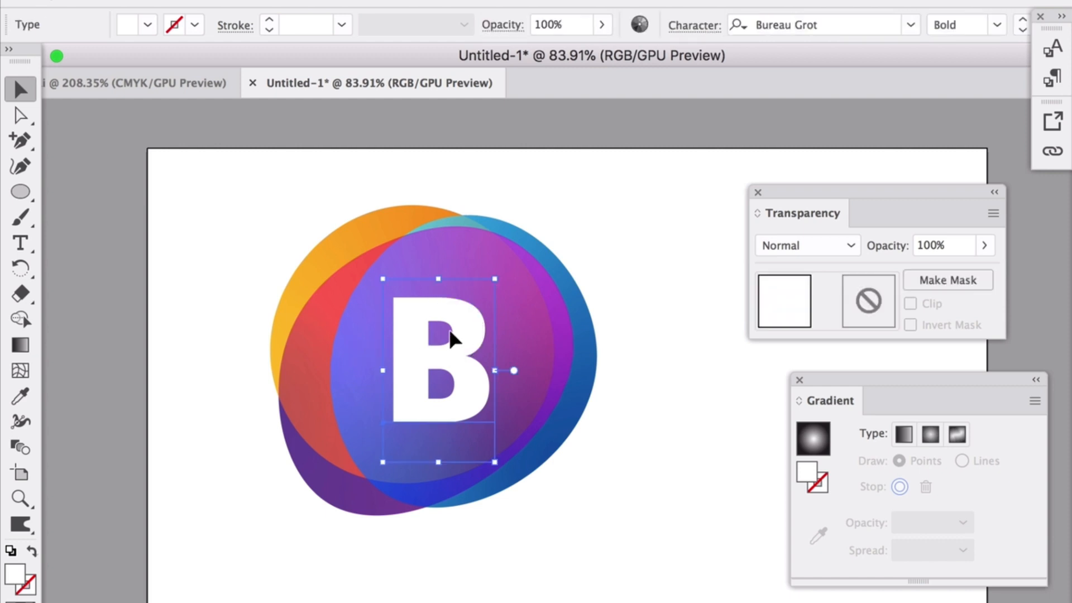
pyautogui.press('t')
pyautogui.doubleClick(419, 332)
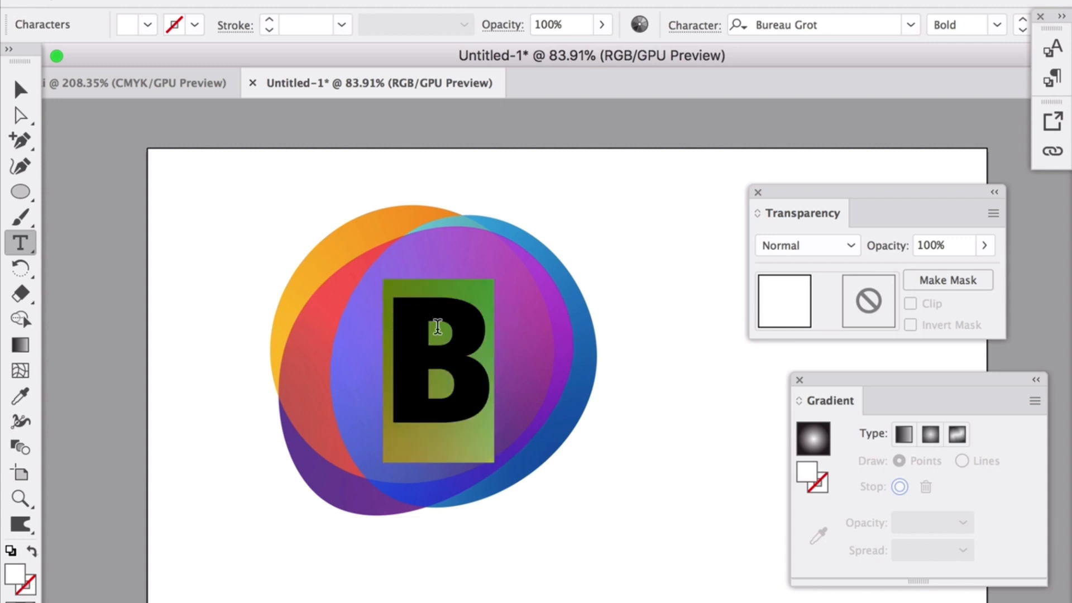
pyautogui.press('Escape')
pyautogui.click(140, 193)
# Replace the emblem's capital B with a lowercase b and deselect it.
pyautogui.click(479, 346)
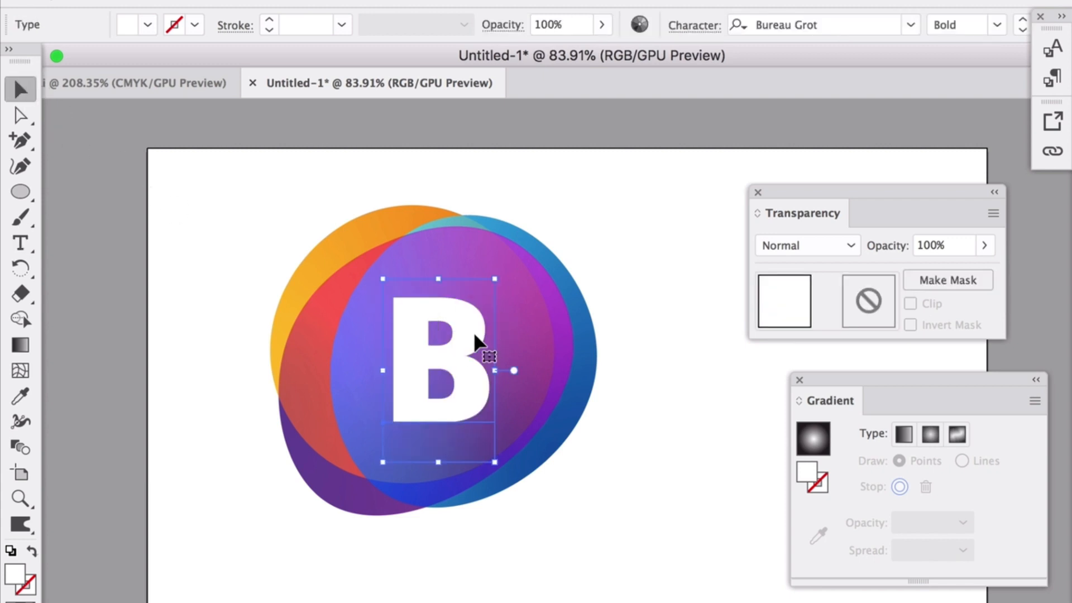
pyautogui.press('t')
pyautogui.doubleClick(418, 323)
pyautogui.write('b')
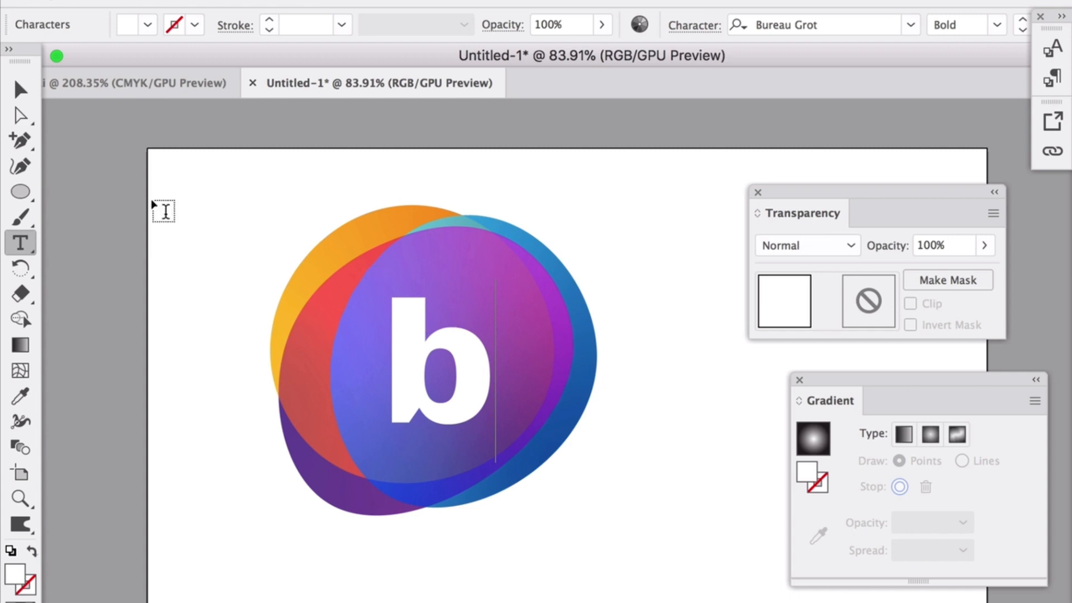
pyautogui.click(15, 93)
pyautogui.click(149, 163)
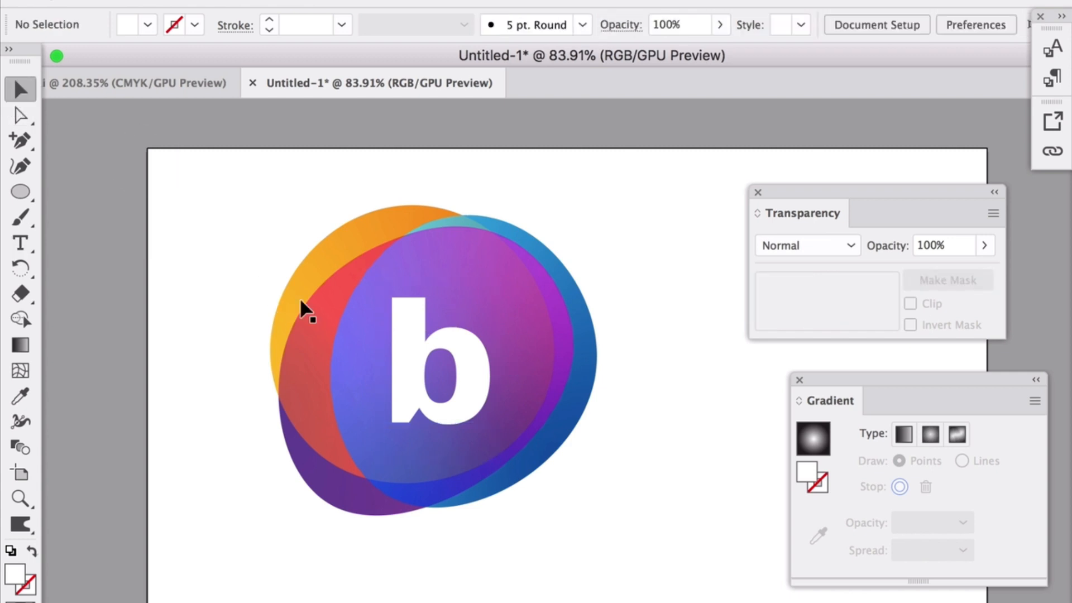
# Set the emblem letter's font to Avenir Next Bold and deselect it.
pyautogui.click(449, 362)
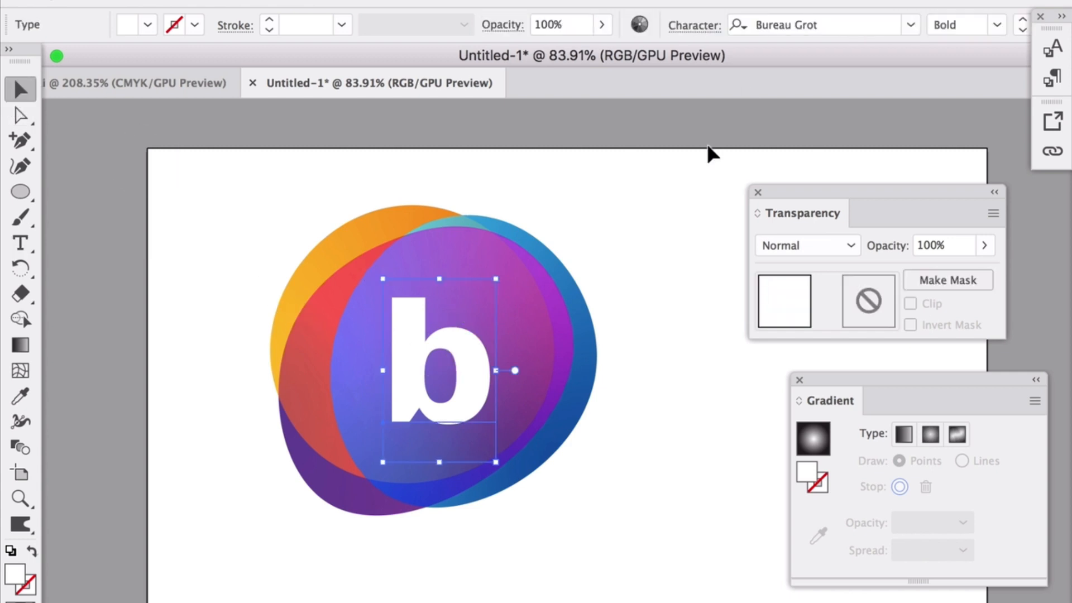
pyautogui.click(911, 27)
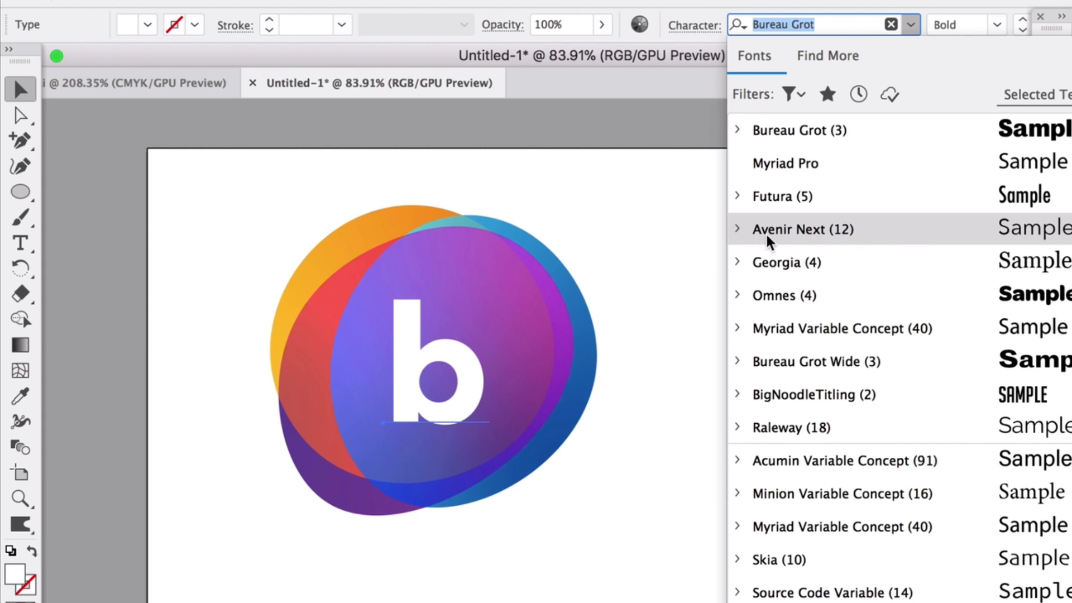
pyautogui.click(738, 229)
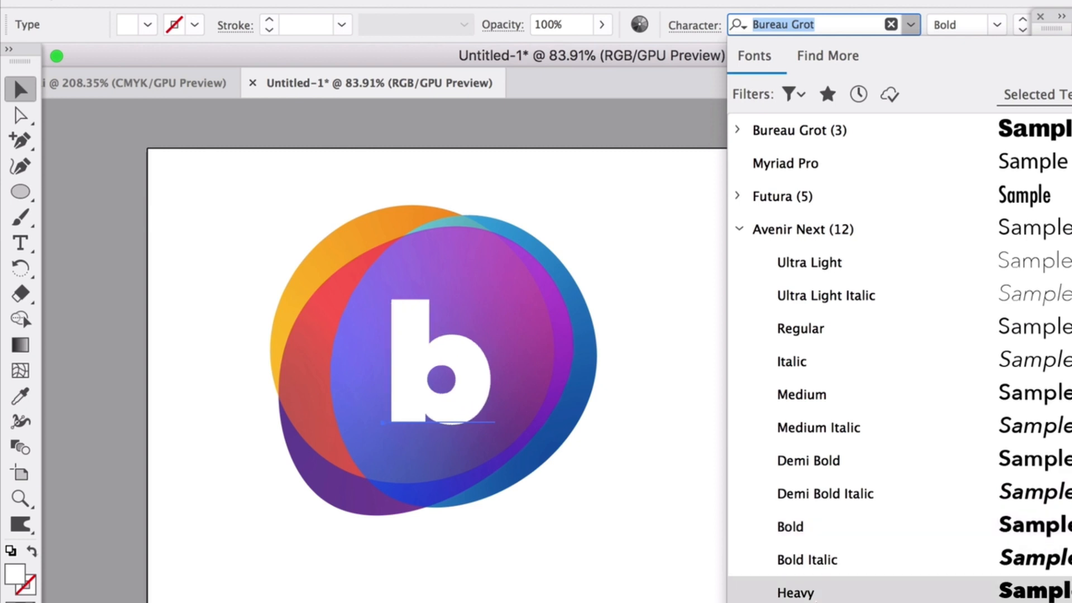
pyautogui.click(759, 542)
pyautogui.click(706, 282)
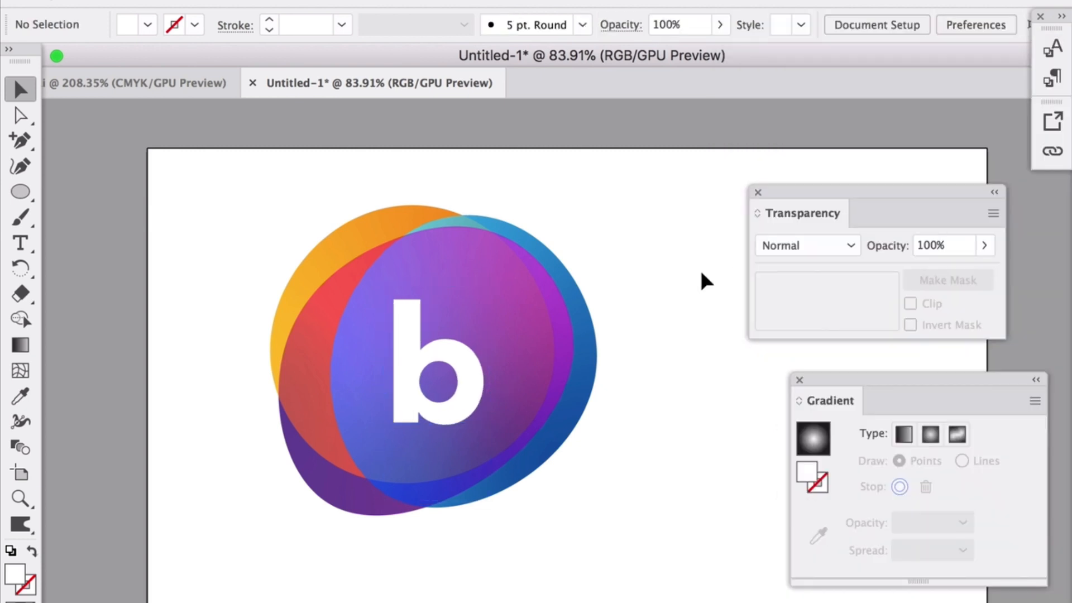
# Select all the artwork and scale the whole emblem down proportionally to make room for a wordmark.
pyautogui.moveTo(462, 353); pyautogui.dragTo(465, 349)
pyautogui.hotkey('ctrl', 'a')
pyautogui.moveTo(614, 211); pyautogui.dragTo(428, 276)
pyautogui.click(514, 304)
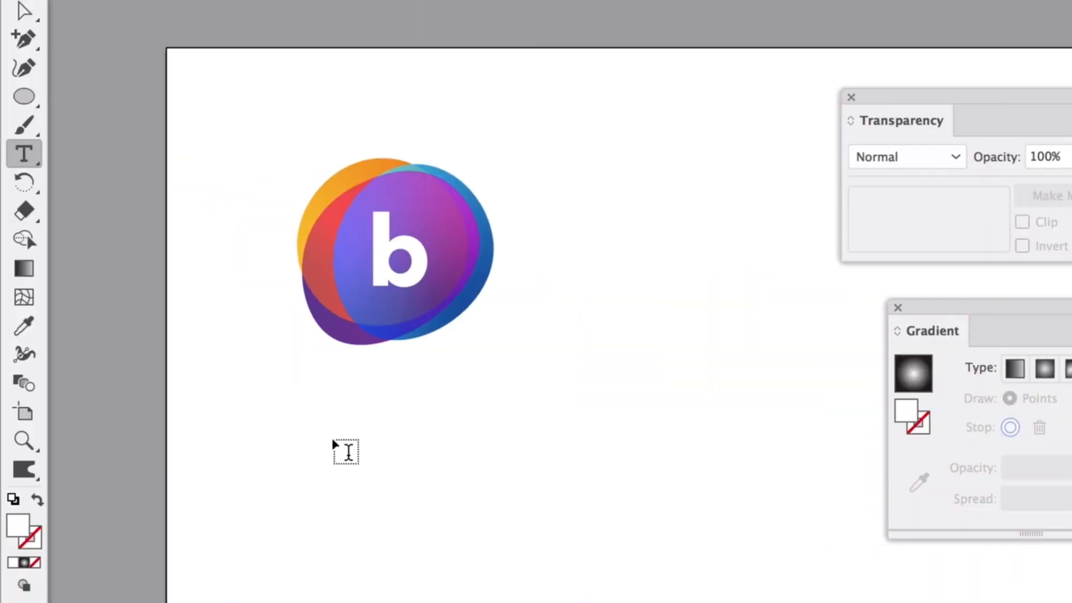
# Add the text "bearcroft" as point text below the emblem.
pyautogui.click(340, 456)
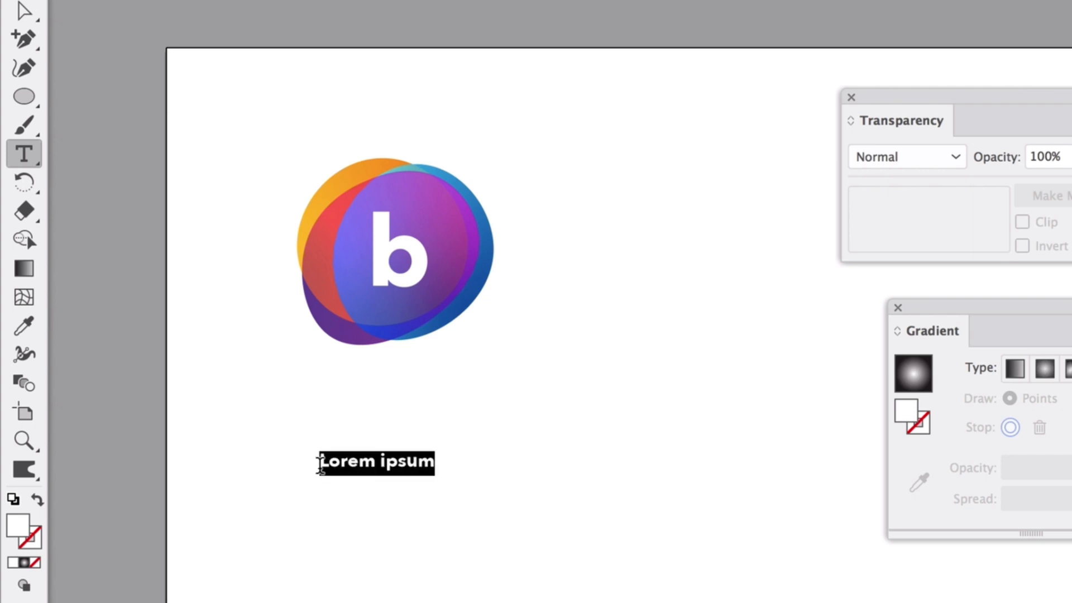
pyautogui.write('bea')
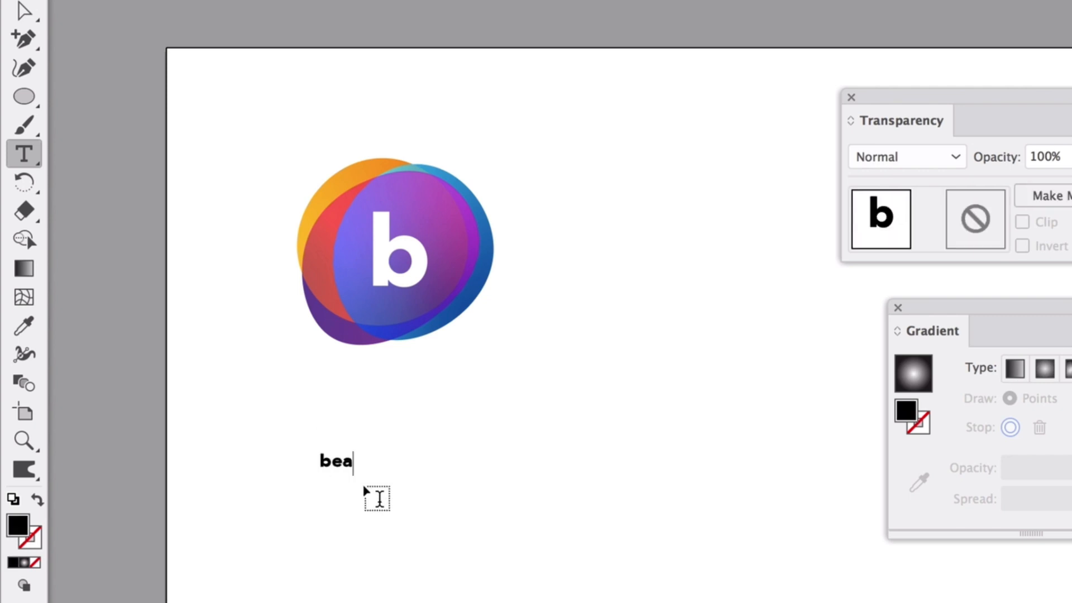
pyautogui.write('rcrofty')
pyautogui.press('BackSpace')
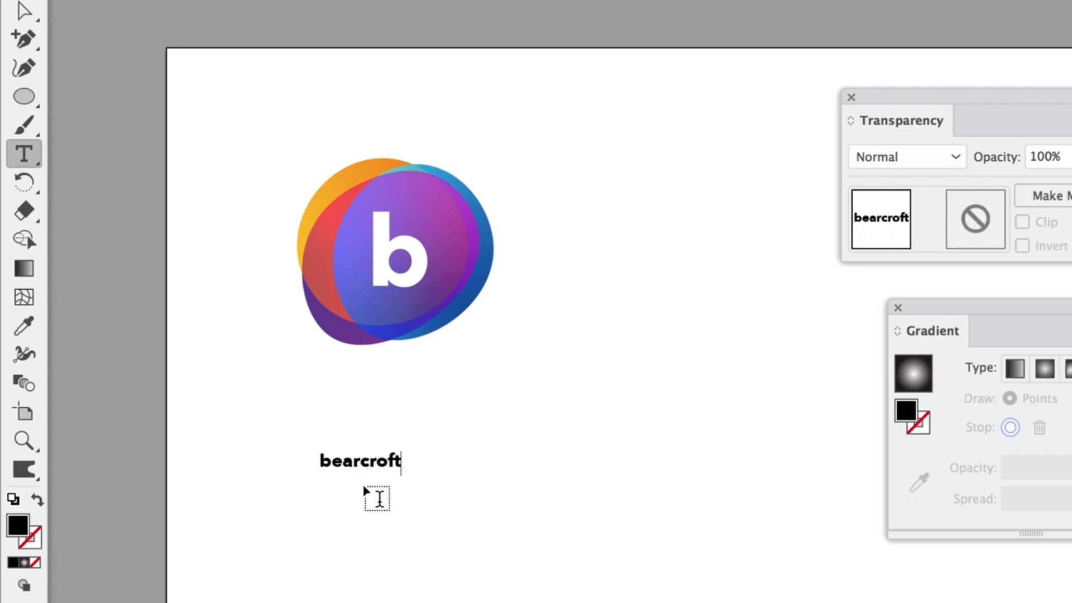
pyautogui.press('Escape')
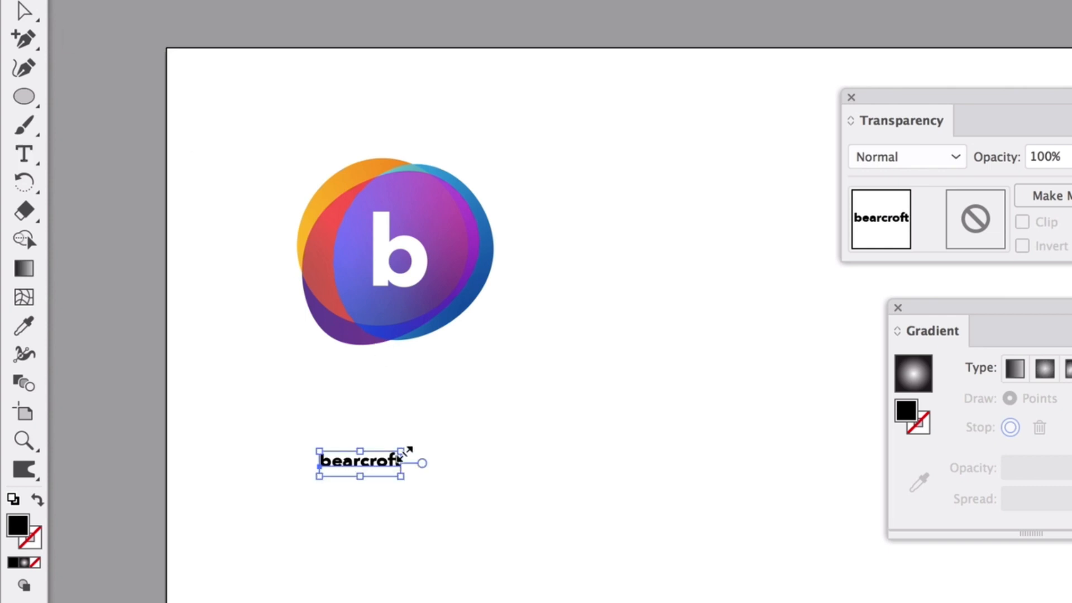
# Enlarge the bearcroft wordmark to about 67 pt and position it directly beneath the emblem.
pyautogui.moveTo(405, 449); pyautogui.dragTo(682, 335)
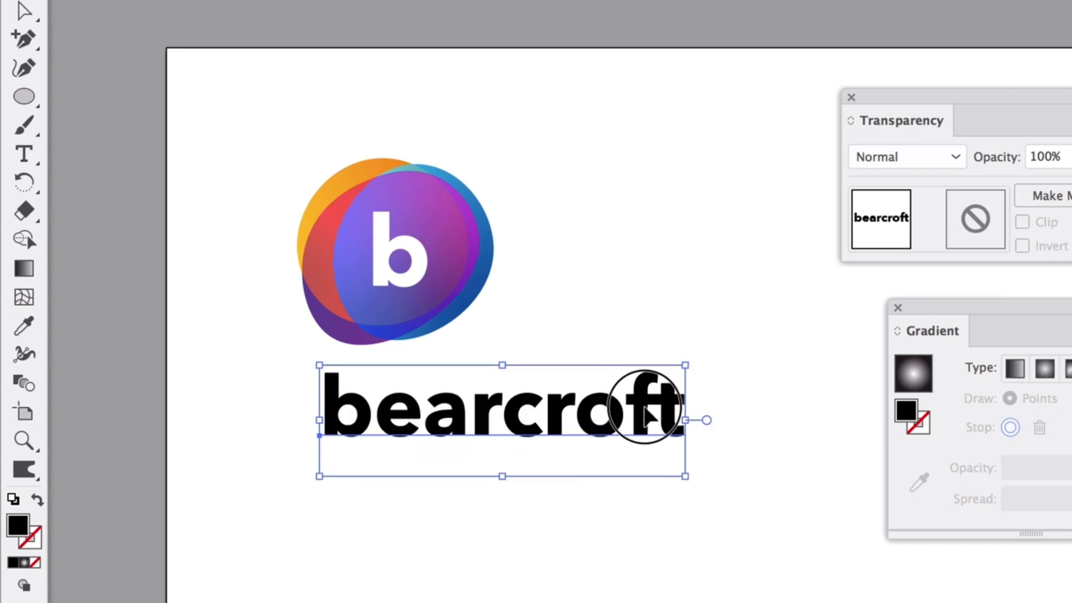
pyautogui.click(648, 322)
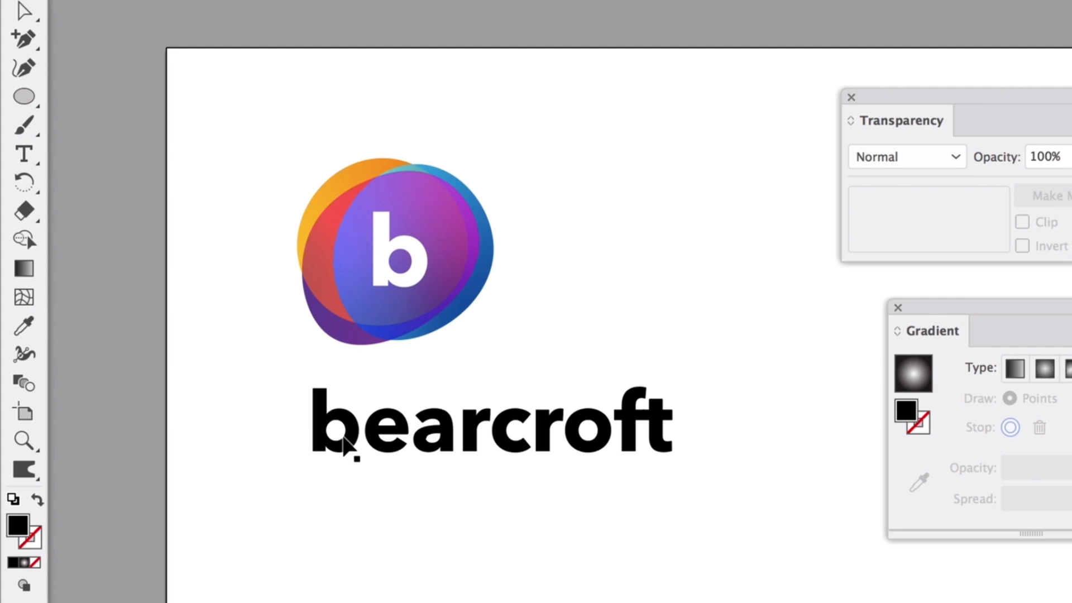
pyautogui.click(494, 444)
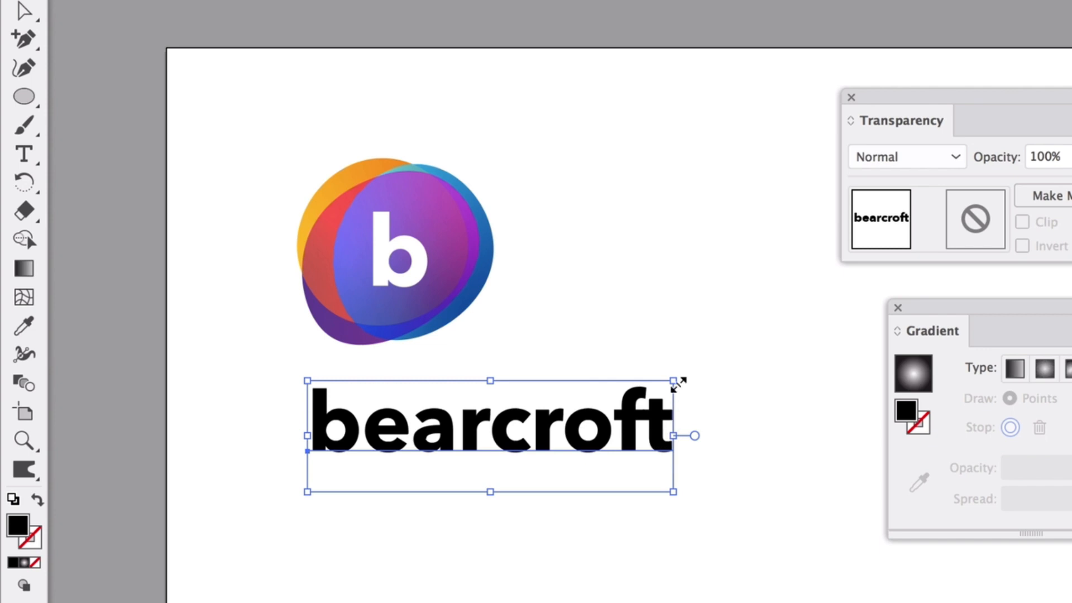
pyautogui.moveTo(676, 381); pyautogui.dragTo(754, 357)
pyautogui.moveTo(695, 436); pyautogui.dragTo(676, 454)
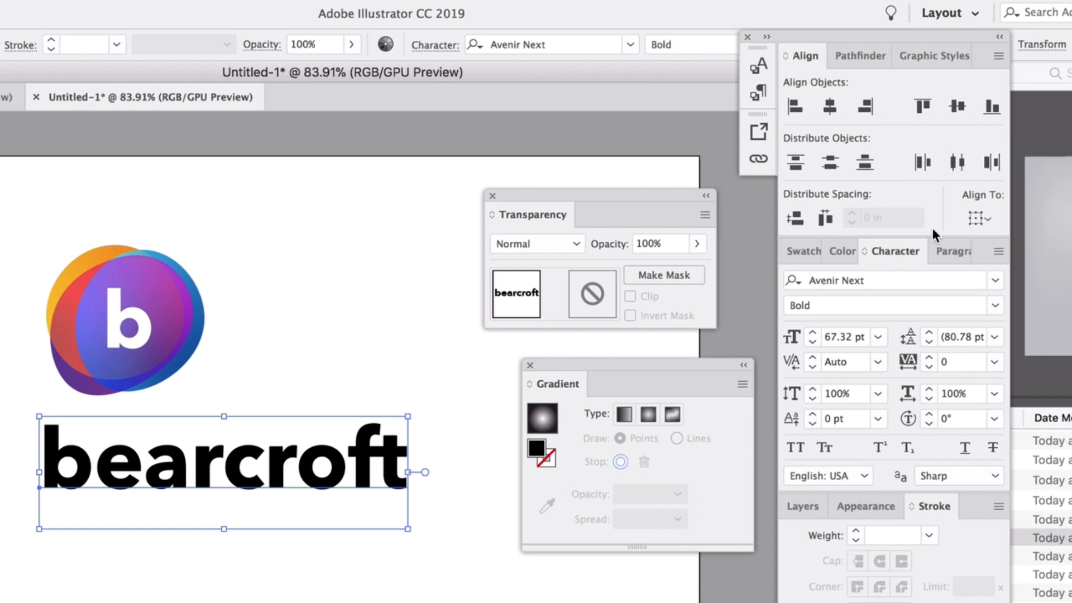
# Dock the Transparency panel with the Stroke panel group and move the Gradient panel off the artboard.
pyautogui.moveTo(523, 192)
pyautogui.mouseDown()
pyautogui.moveTo(725, 434)
pyautogui.moveTo(972, 527)
pyautogui.moveTo(966, 505)
pyautogui.mouseUp()
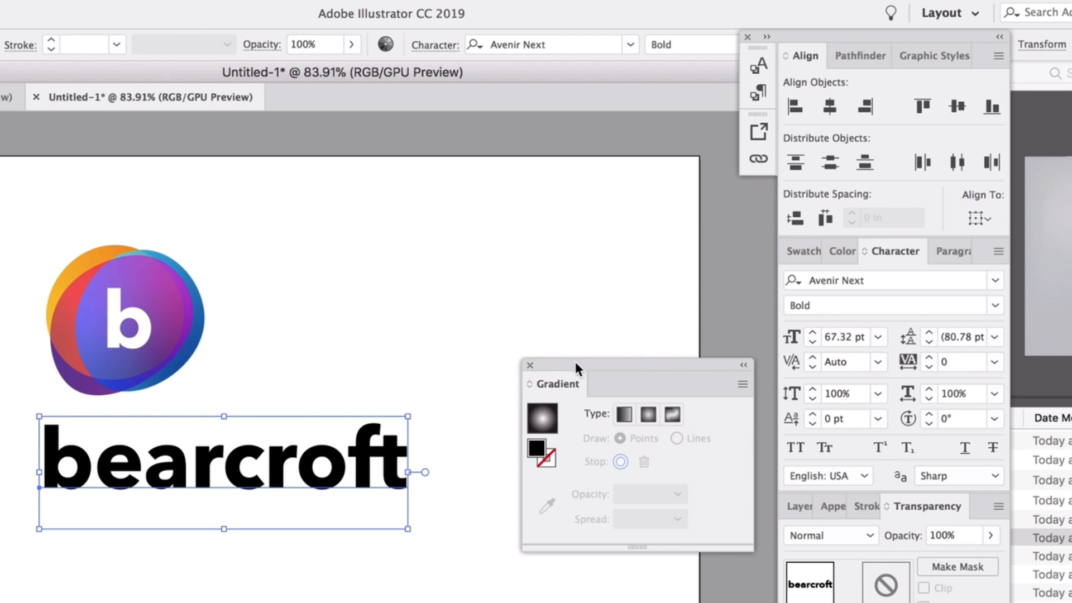
pyautogui.moveTo(567, 377)
pyautogui.mouseDown()
pyautogui.moveTo(880, 545)
pyautogui.moveTo(928, 539)
pyautogui.moveTo(881, 601)
pyautogui.mouseUp()
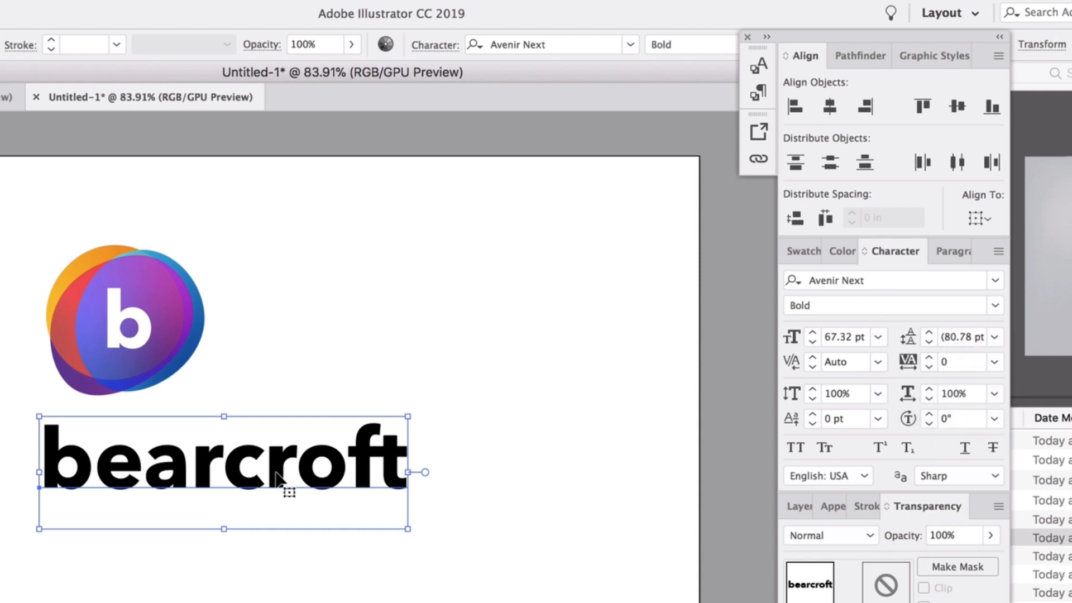
# Tighten the letter spacing of the bearcroft wordmark by setting its tracking to -50.
pyautogui.click(997, 361)
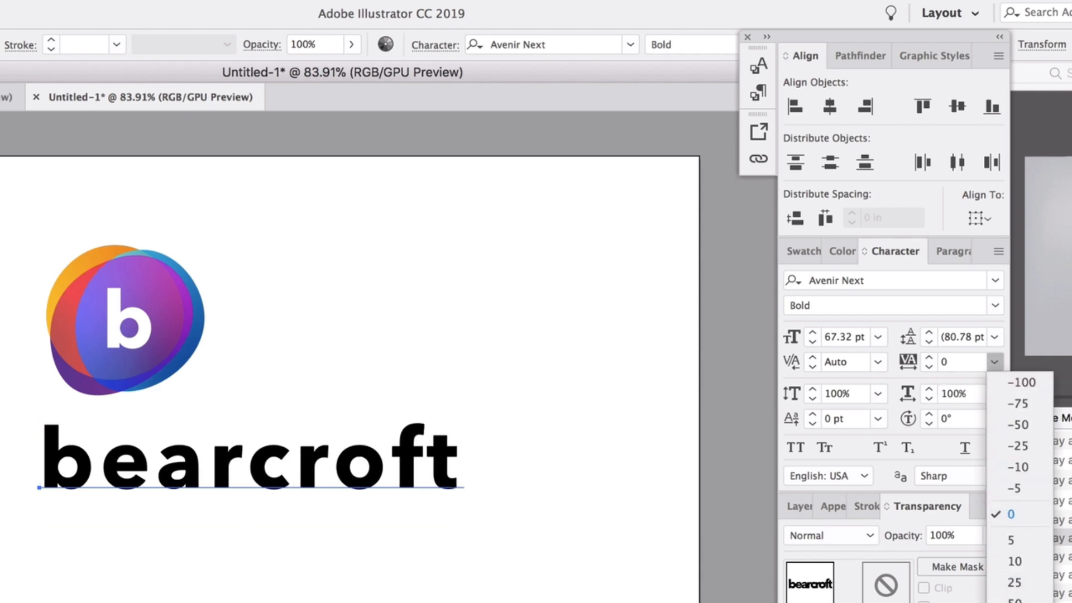
pyautogui.click(1030, 425)
pyautogui.click(531, 359)
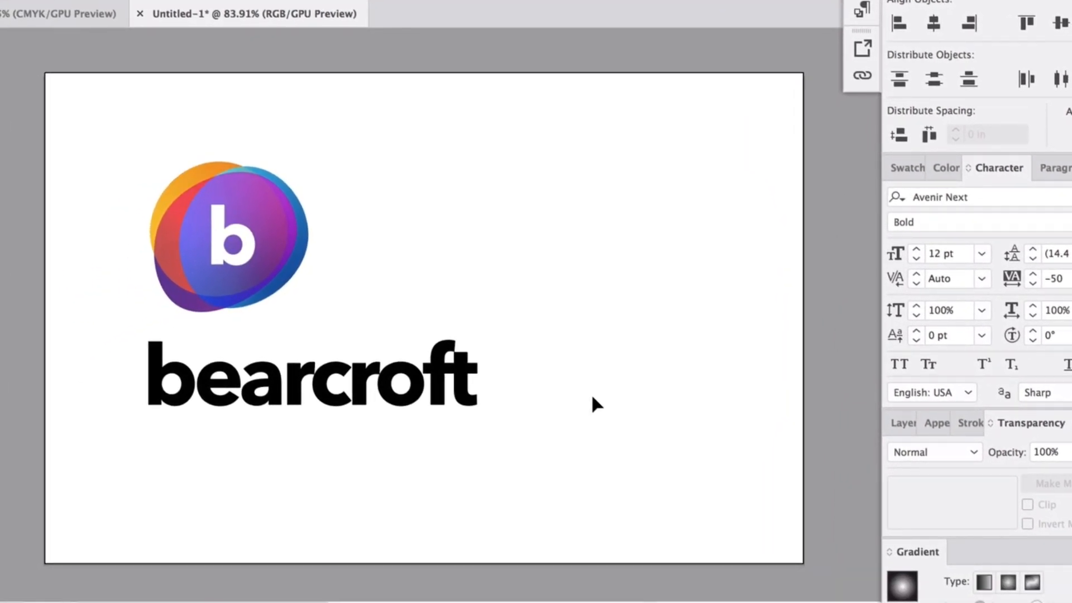
# Change the fill of the bearcroft wordmark to dark grey #383838.
pyautogui.click(345, 408)
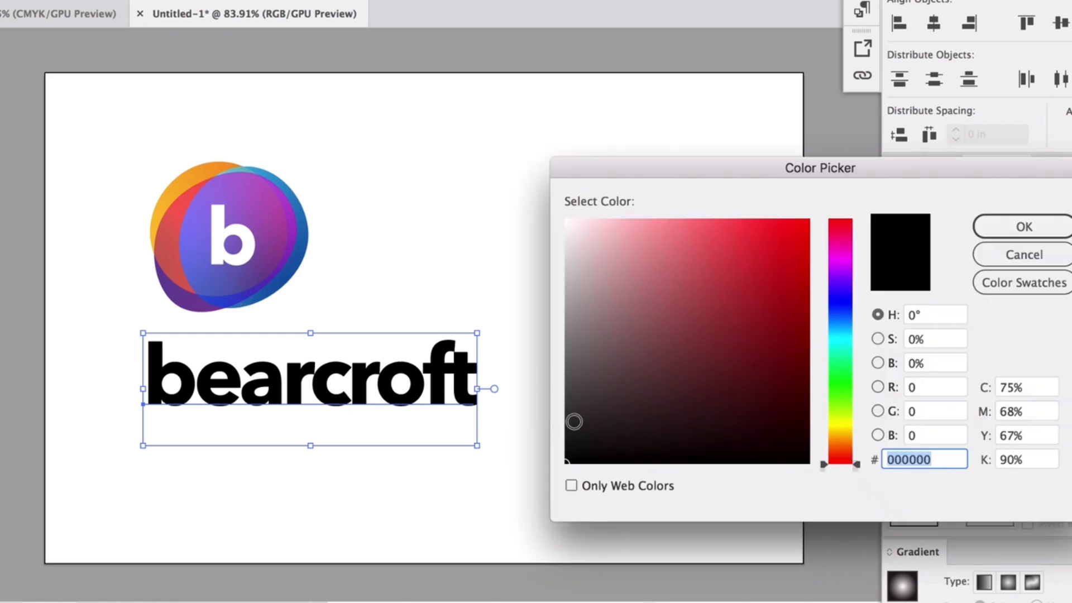
pyautogui.click(565, 414)
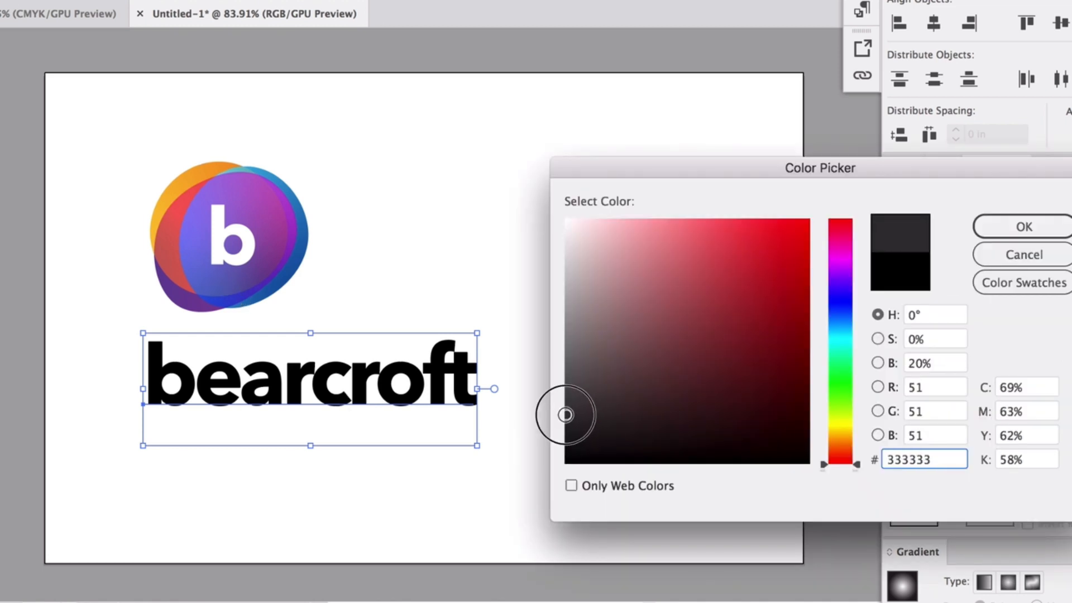
pyautogui.click(985, 234)
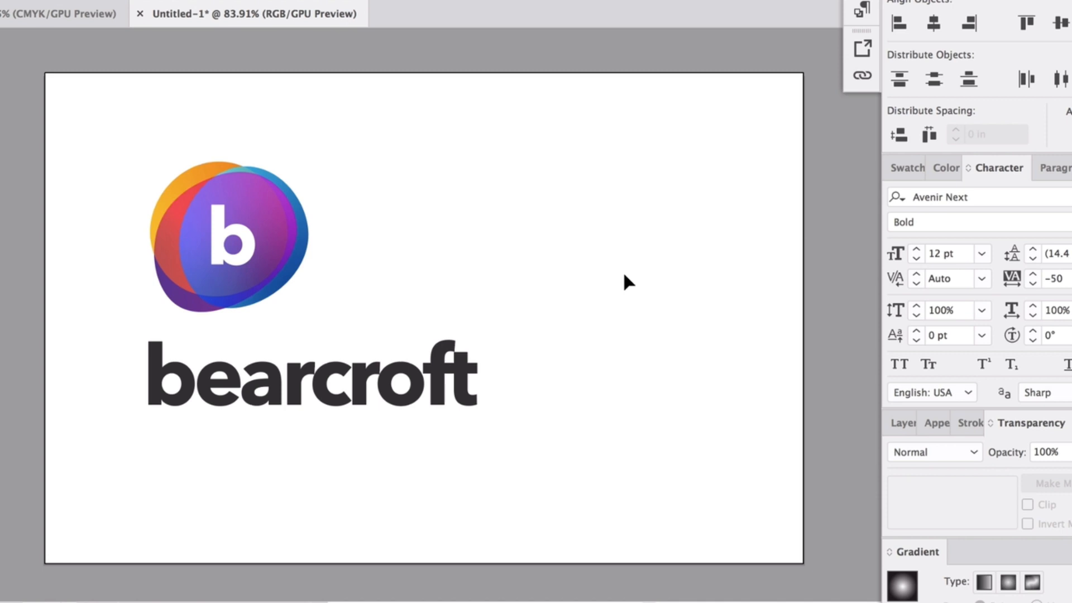
# Lighten the wordmark's fill to a slightly softer neutral dark grey.
pyautogui.click(444, 370)
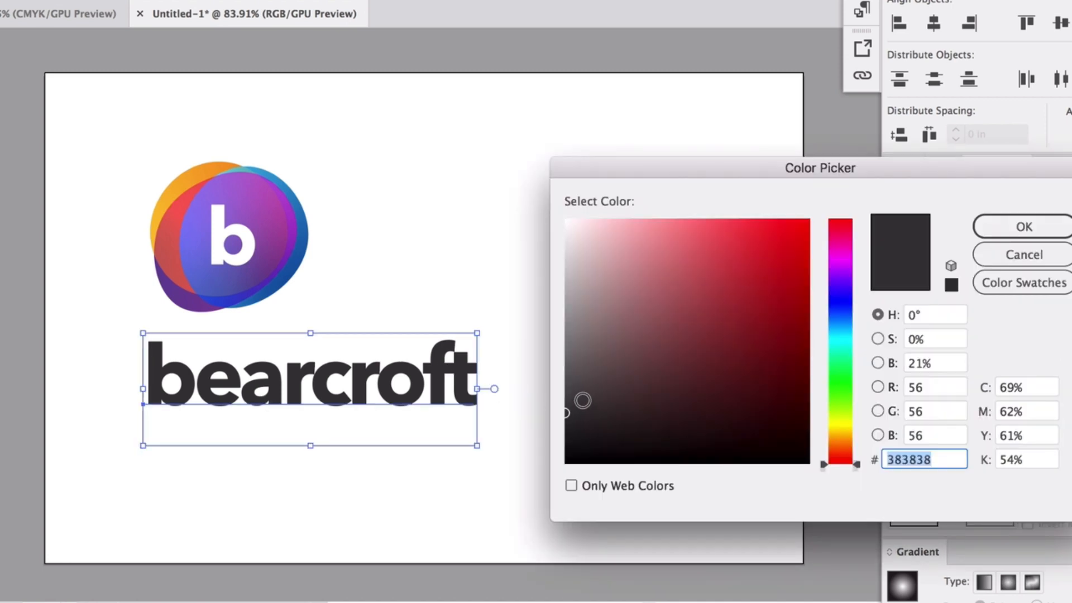
pyautogui.moveTo(575, 399); pyautogui.dragTo(556, 391)
pyautogui.click(1014, 227)
pyautogui.click(703, 275)
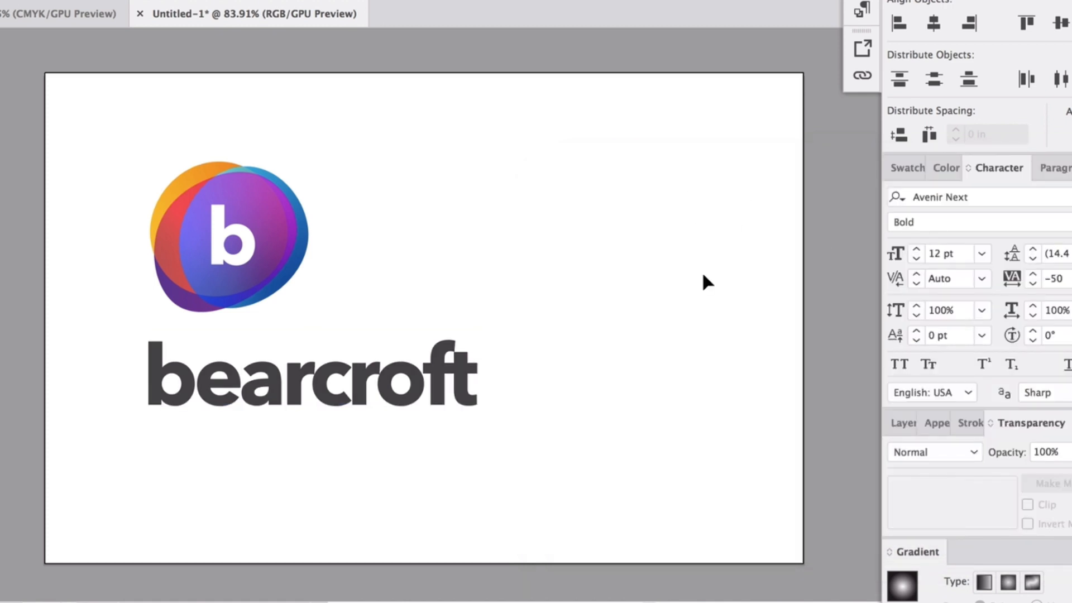
# Move the whole emblem, including its white b, so it sits centred above the bearcroft wordmark with a slightly larger gap.
pyautogui.moveTo(69, 105); pyautogui.dragTo(307, 306)
pyautogui.moveTo(242, 262); pyautogui.dragTo(323, 251)
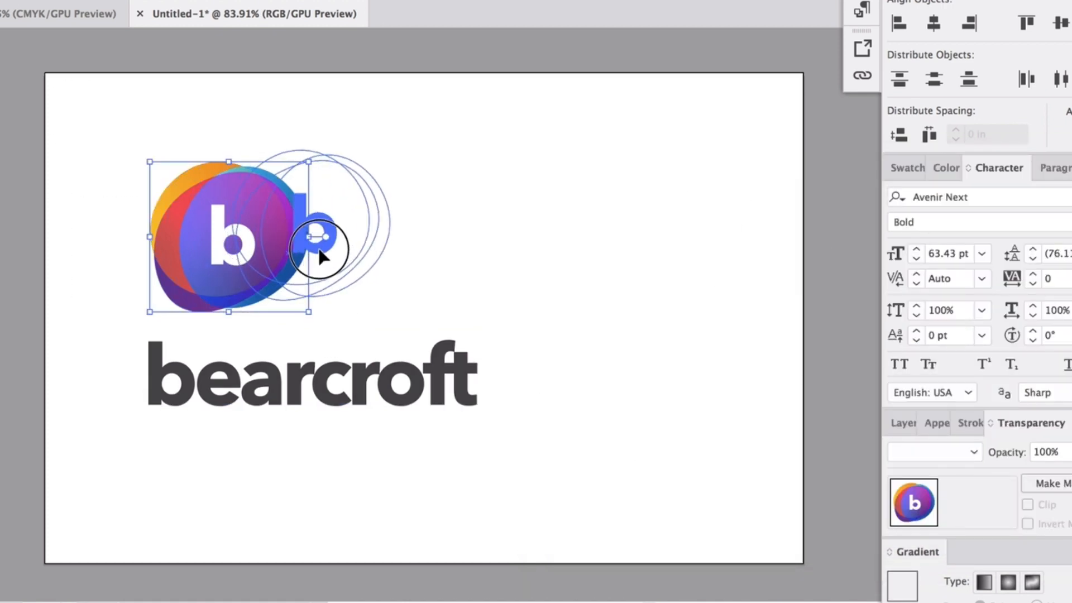
pyautogui.click(542, 209)
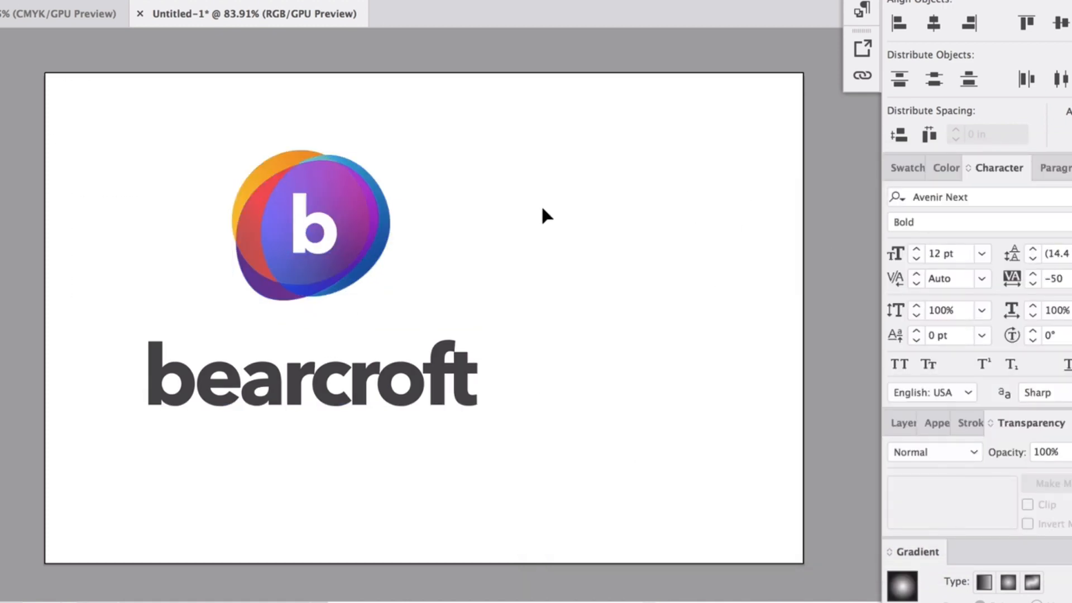